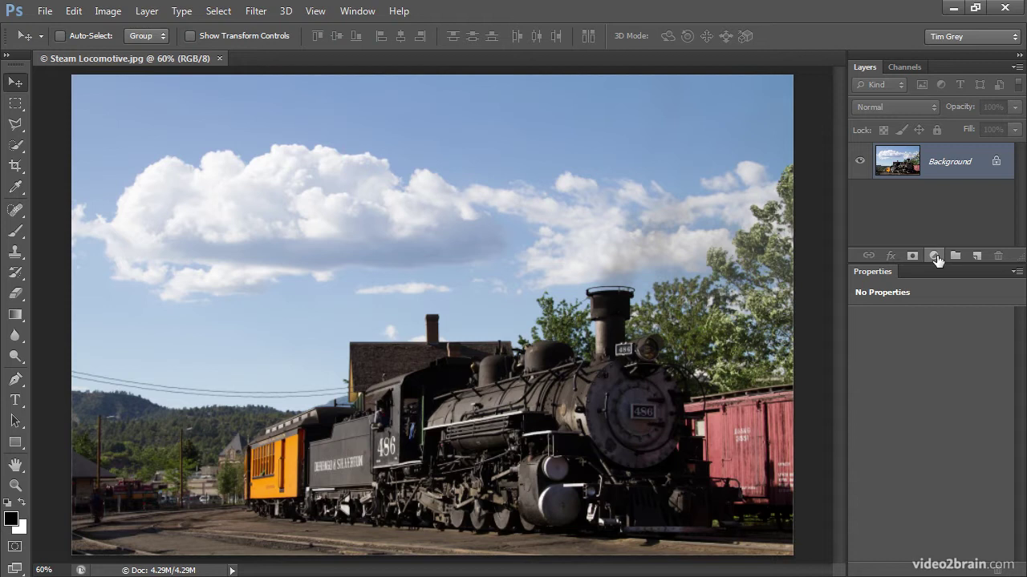
Step: Add a Gradient Map adjustment layer above Background, rendering the locomotive in black and white
{"action": "left_click", "coordinate": [934, 256]}
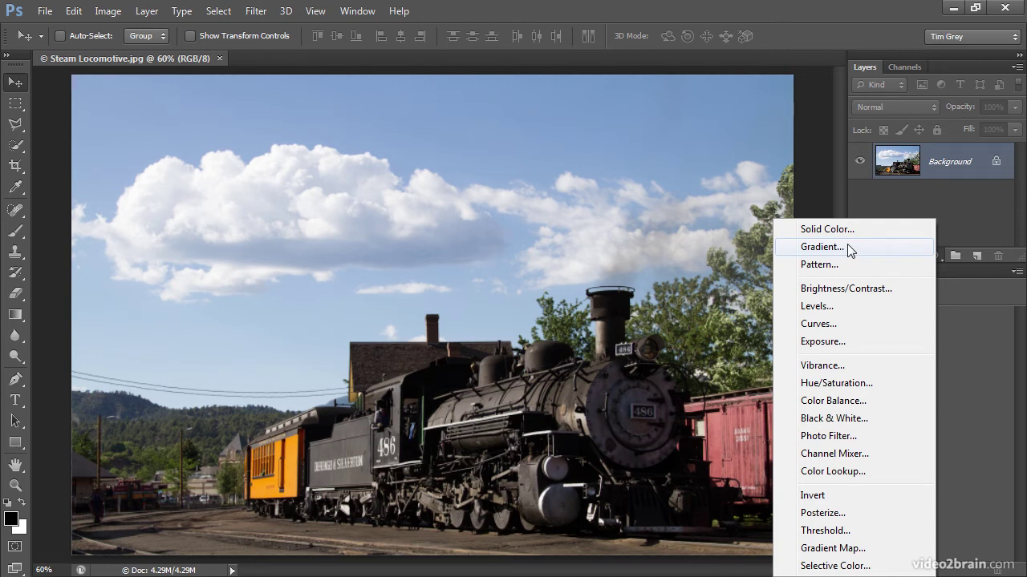
{"action": "left_click", "coordinate": [884, 554]}
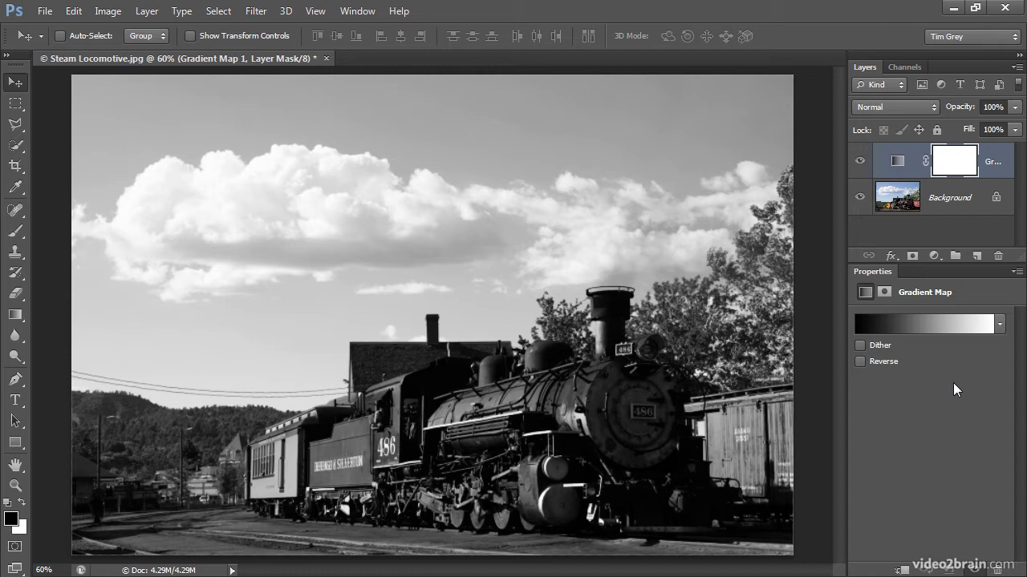
{"action": "left_click", "coordinate": [999, 325]}
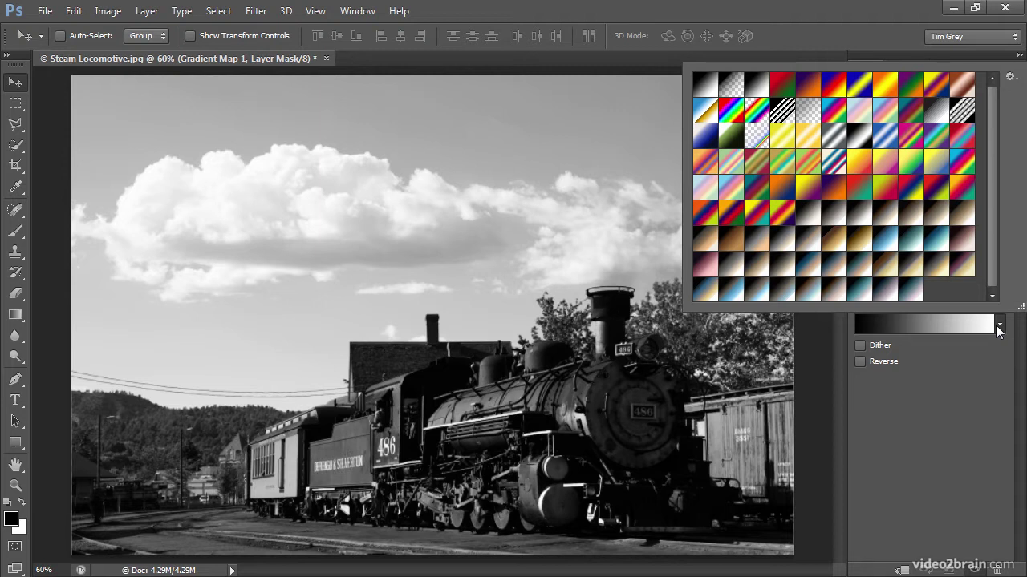
{"action": "left_click", "coordinate": [835, 115]}
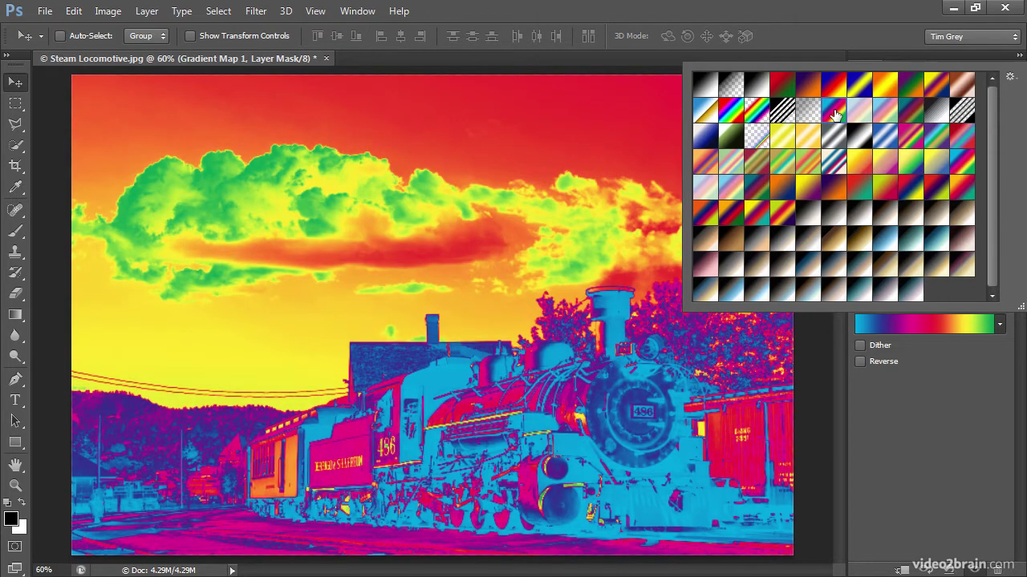
{"action": "left_click", "coordinate": [783, 266]}
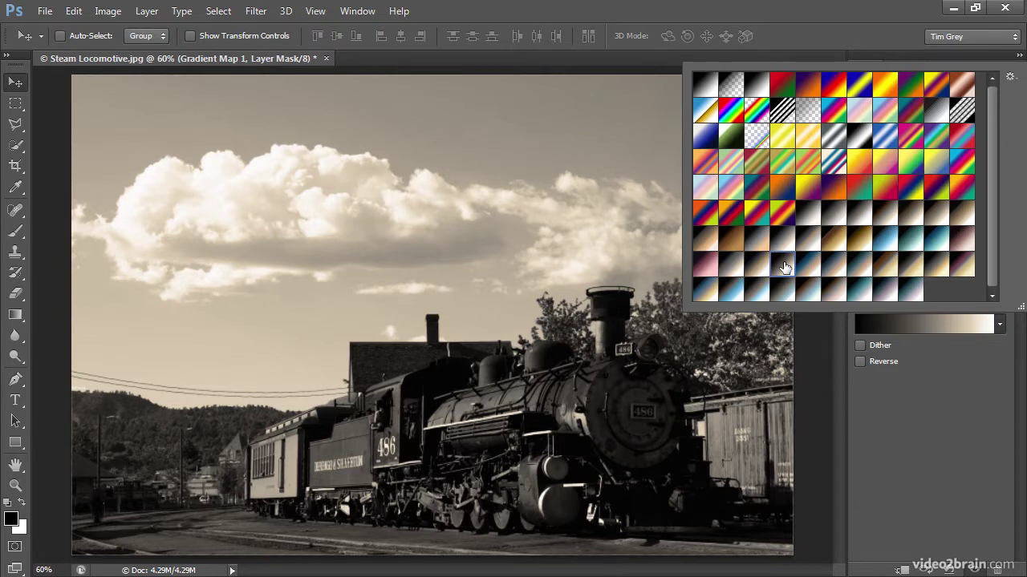
{"action": "left_click", "coordinate": [709, 87]}
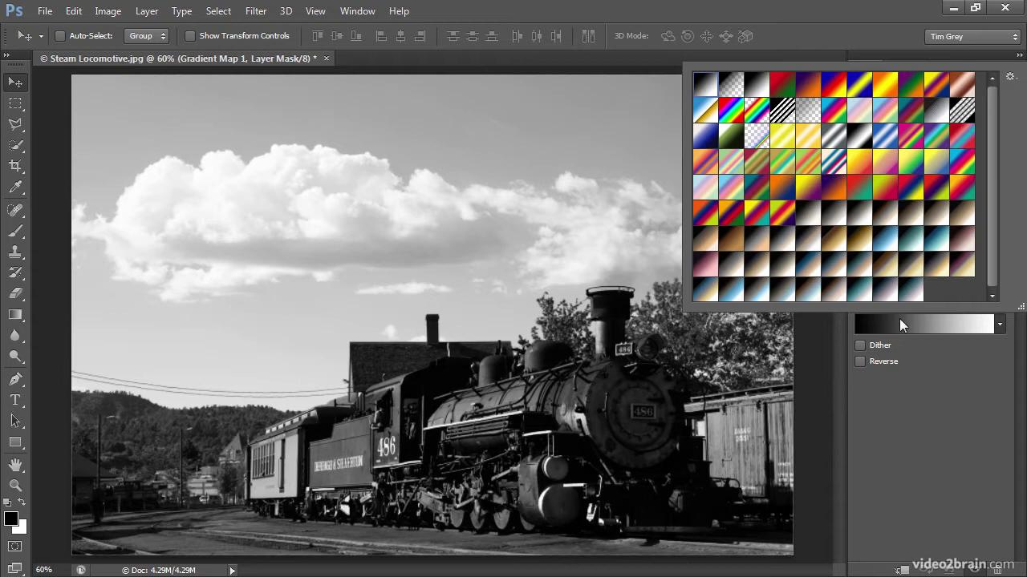
{"action": "left_click", "coordinate": [941, 375]}
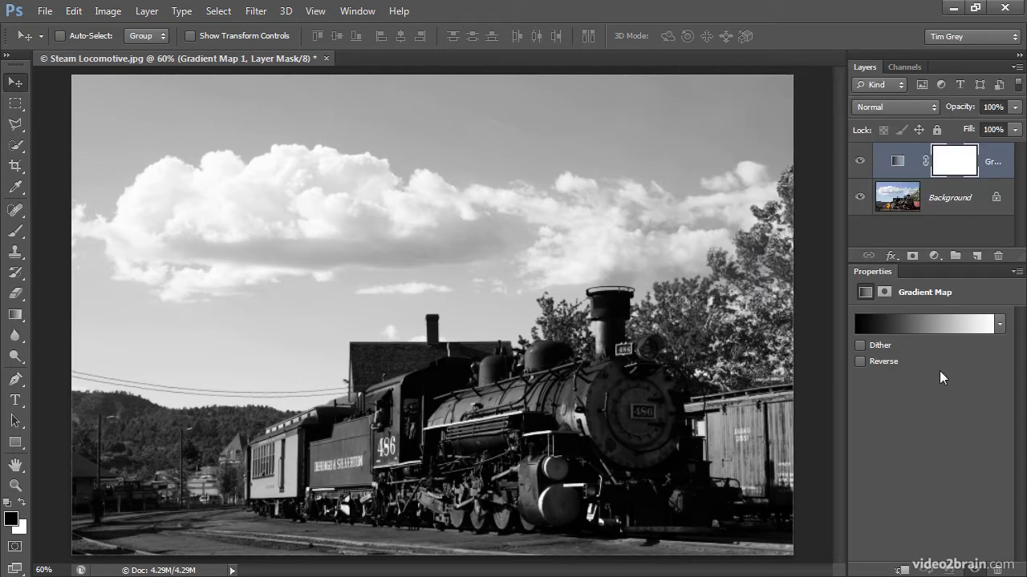
Step: Open the Gradient Editor for the map and add a black colour stop at 21%
{"action": "left_click", "coordinate": [927, 326]}
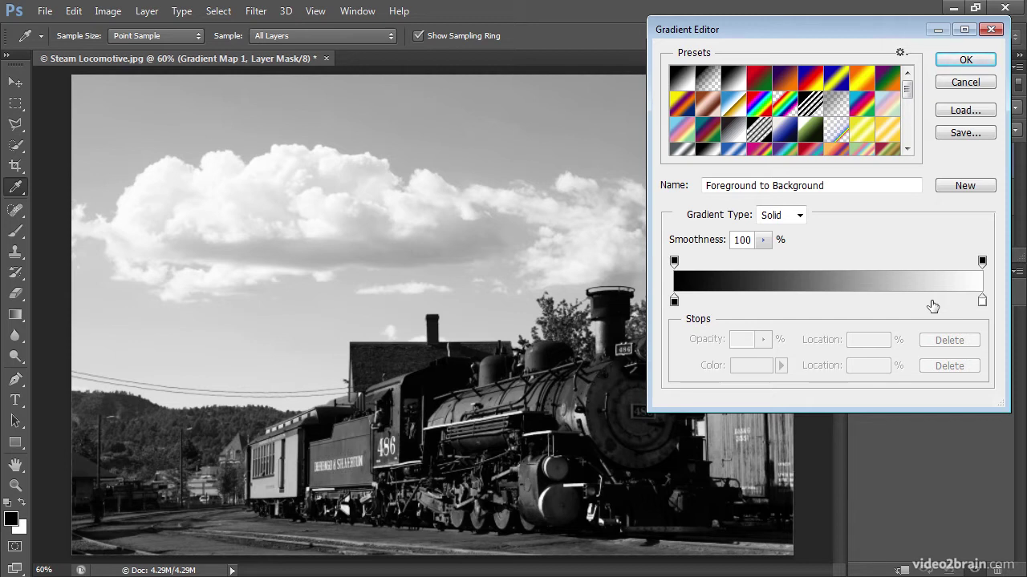
{"action": "left_click", "coordinate": [740, 301]}
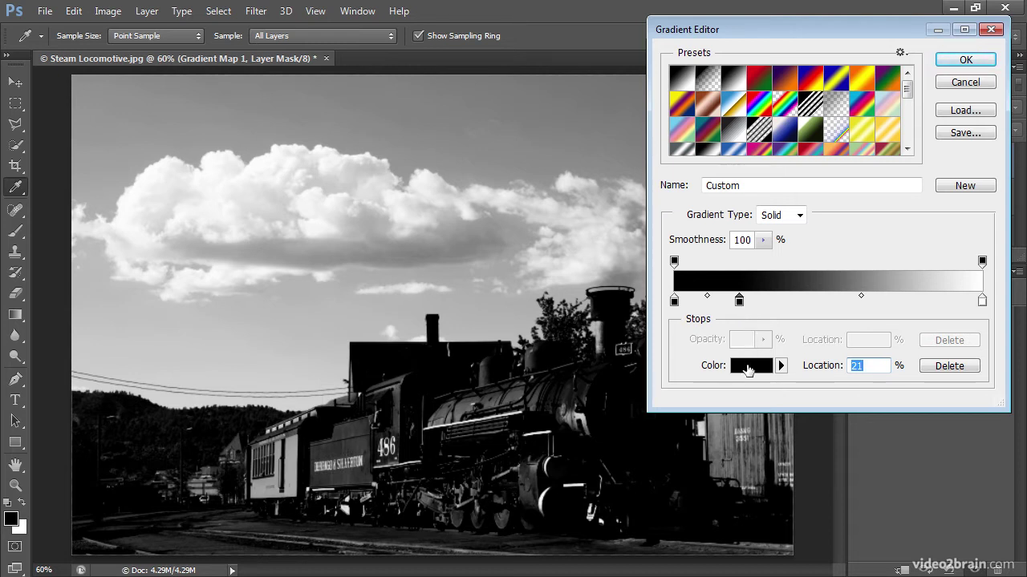
Step: Colour the 21% gradient stop dark warm brown #4b3b36
{"action": "left_click", "coordinate": [748, 367]}
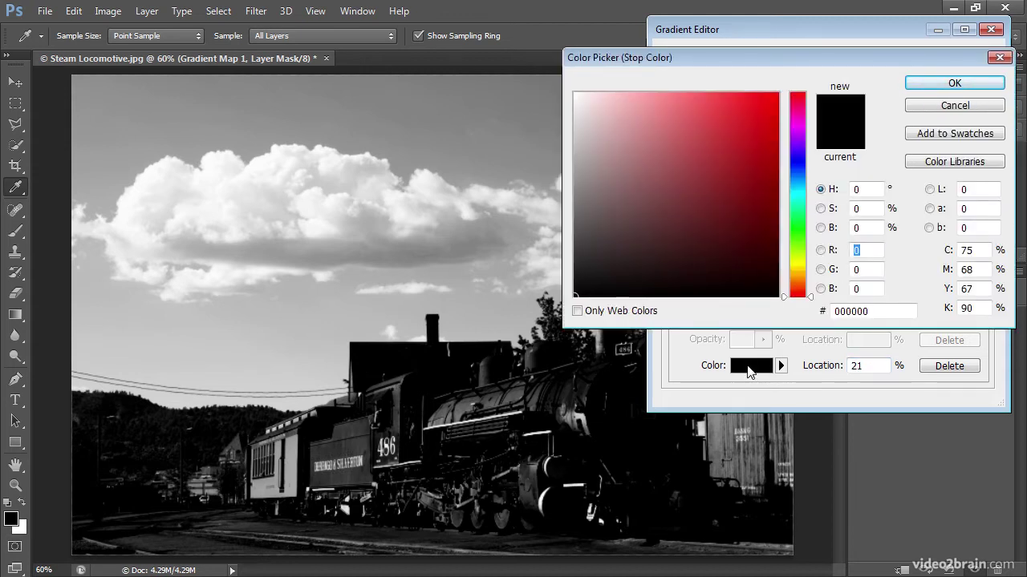
{"action": "left_click", "coordinate": [646, 213]}
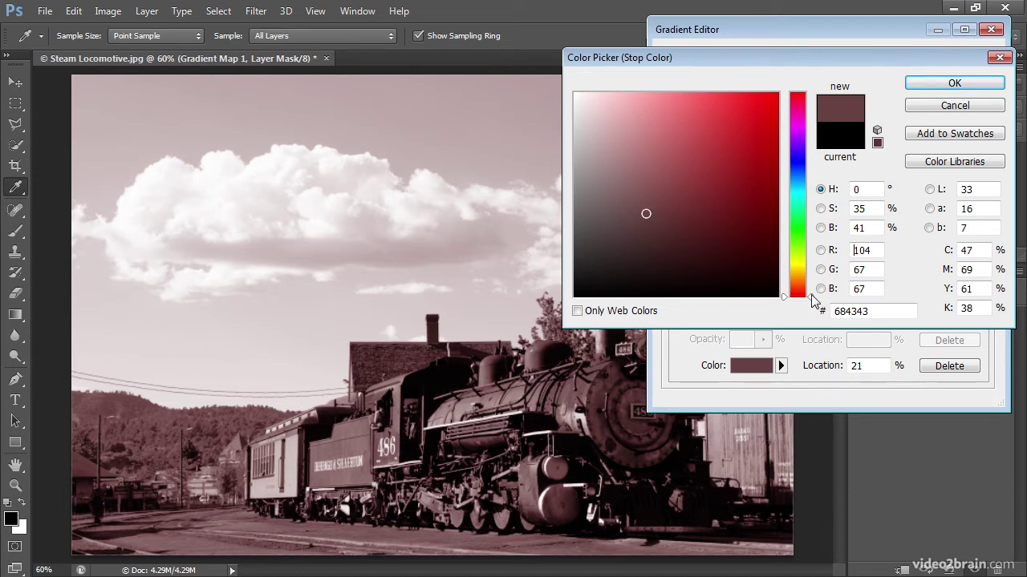
{"action": "left_click_drag", "start_coordinate": [810, 294], "coordinate": [810, 289]}
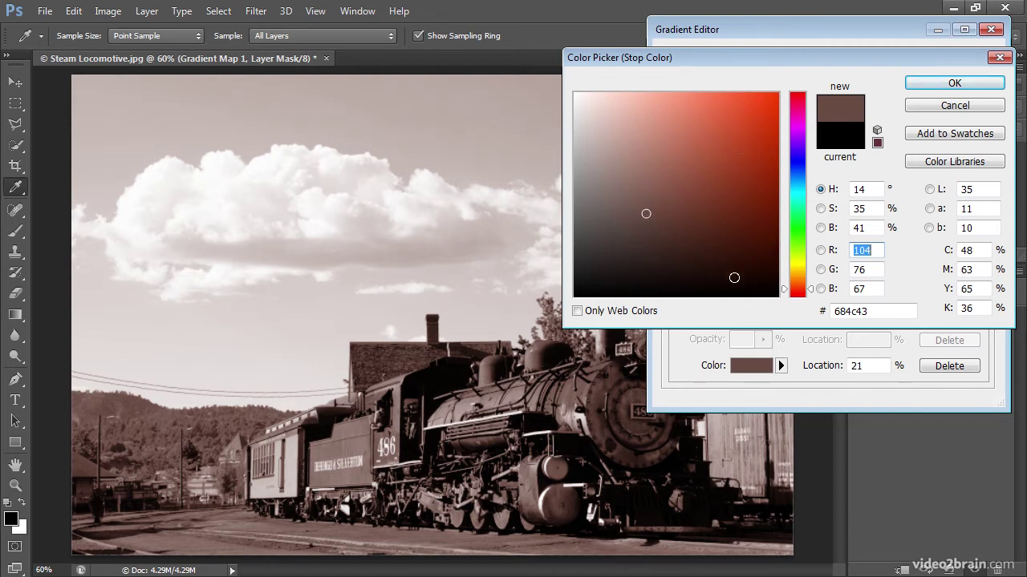
{"action": "left_click_drag", "start_coordinate": [647, 214], "coordinate": [630, 231]}
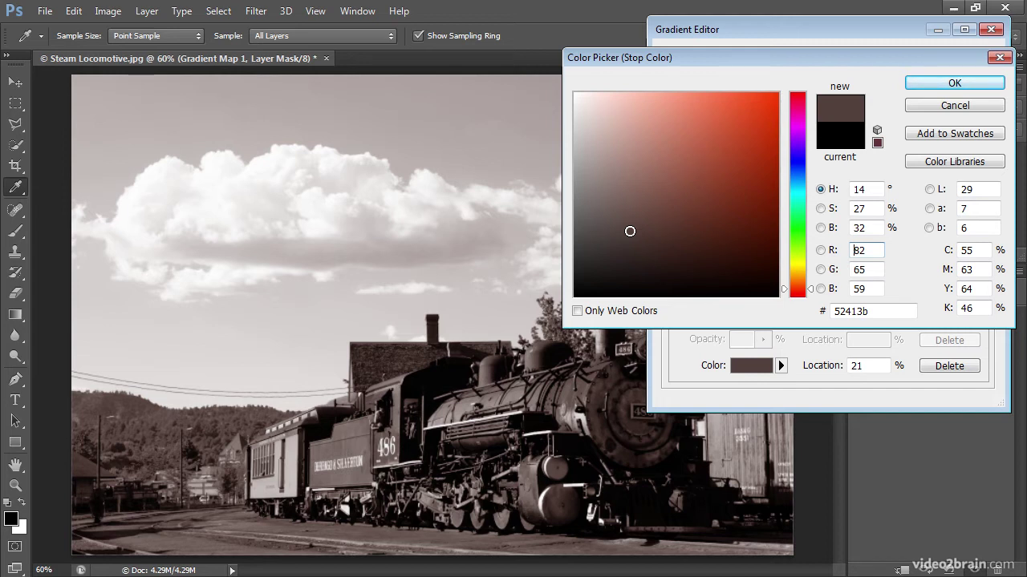
{"action": "left_click", "coordinate": [630, 234]}
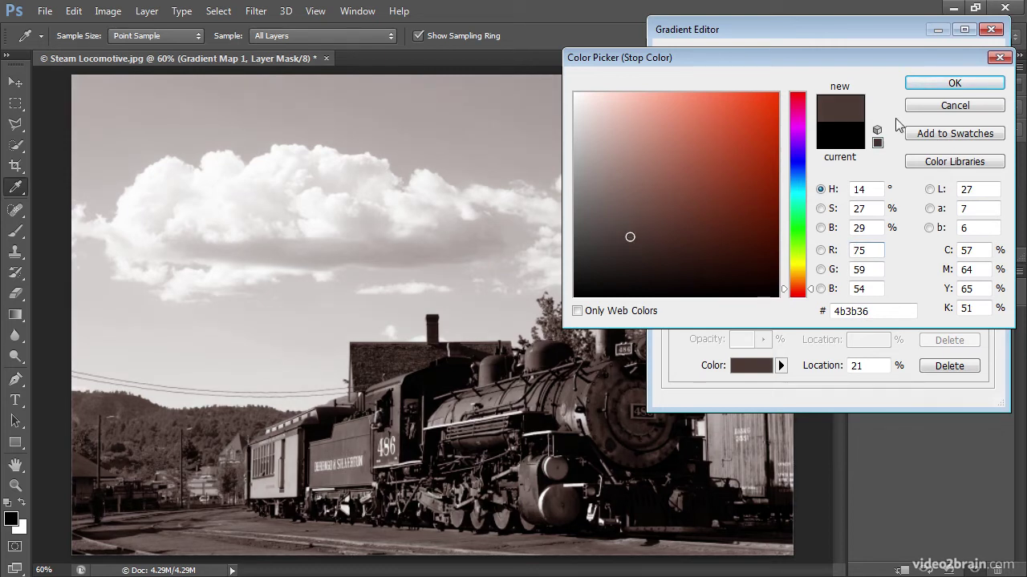
{"action": "left_click", "coordinate": [935, 85]}
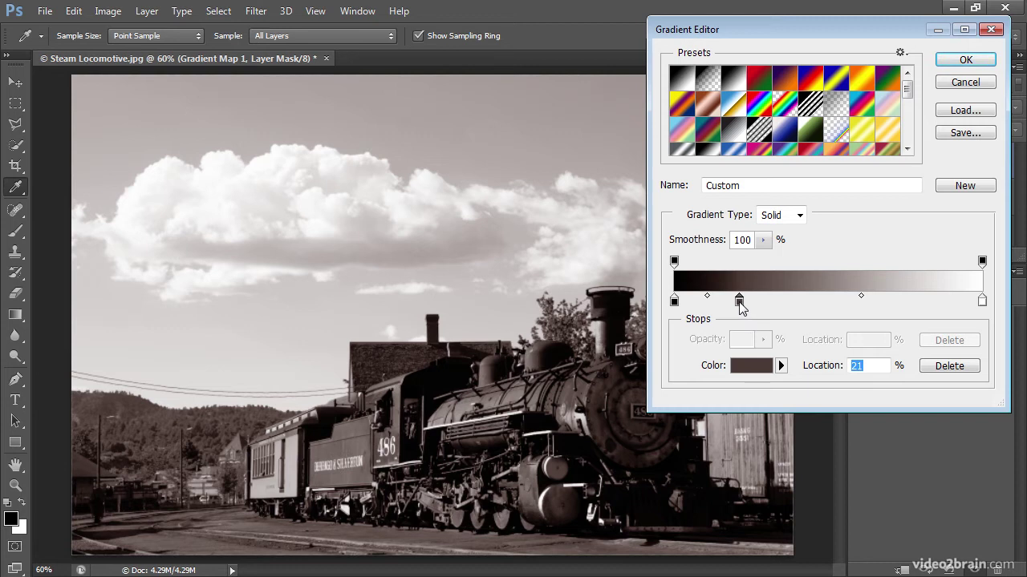
Step: Reposition the dark brown stop on the gradient bar to 16%
{"action": "left_click_drag", "start_coordinate": [738, 306], "coordinate": [826, 309]}
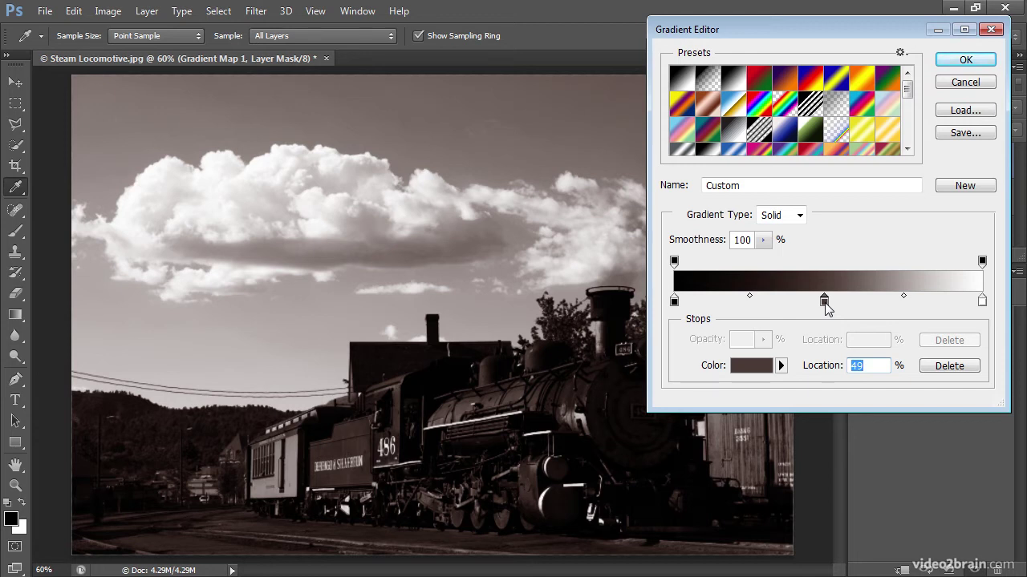
{"action": "left_click_drag", "start_coordinate": [825, 303], "coordinate": [725, 307]}
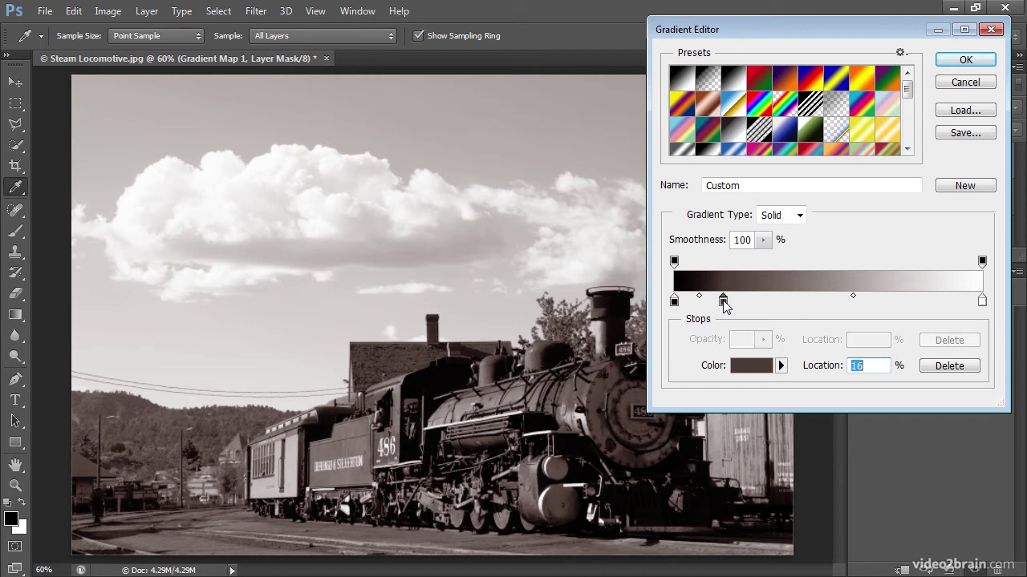
Step: Add a highlight stop at 67% and colour it soft cream #d5cdbd
{"action": "left_click", "coordinate": [882, 302]}
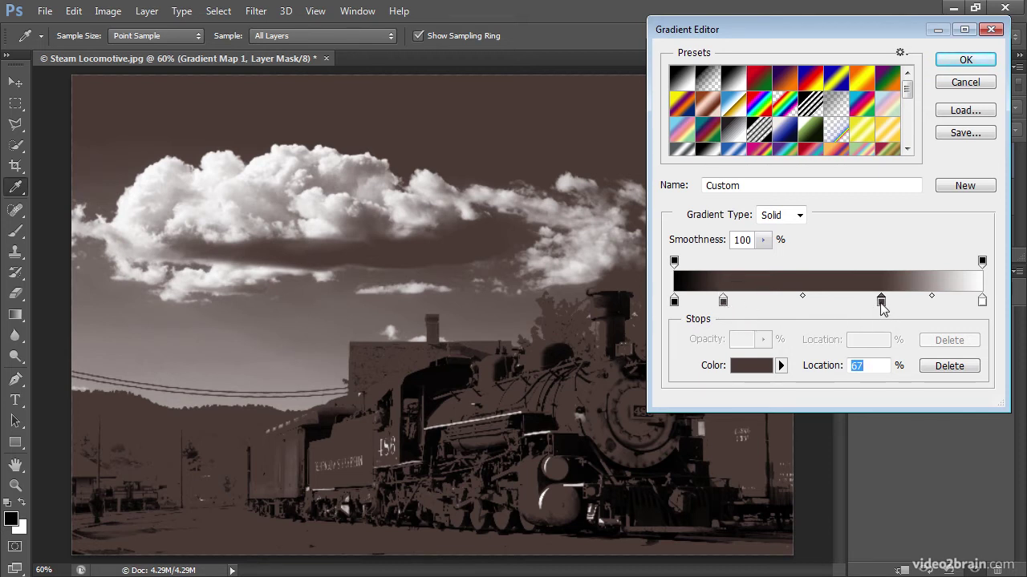
{"action": "left_click", "coordinate": [758, 364]}
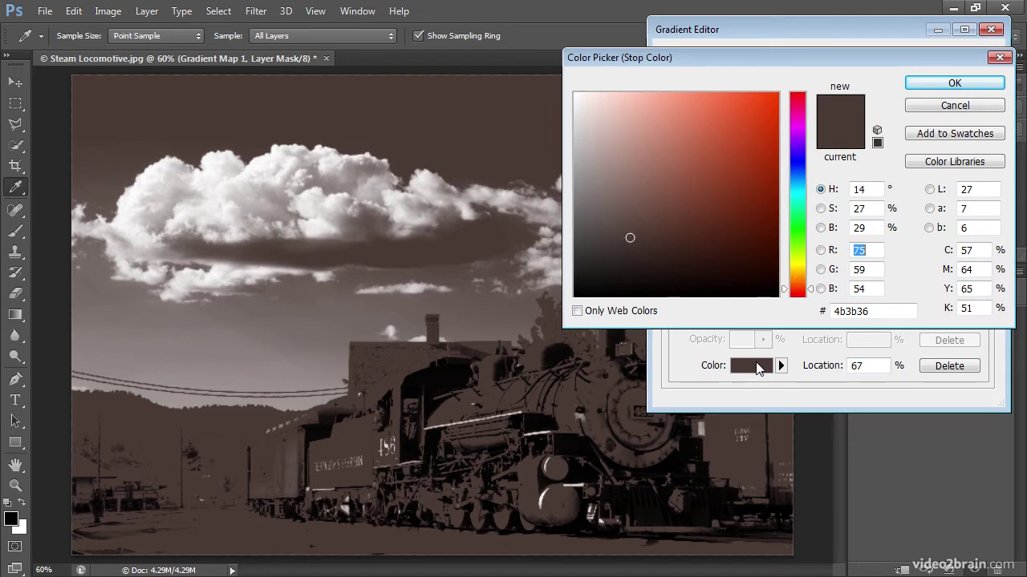
{"action": "left_click_drag", "start_coordinate": [811, 290], "coordinate": [811, 275]}
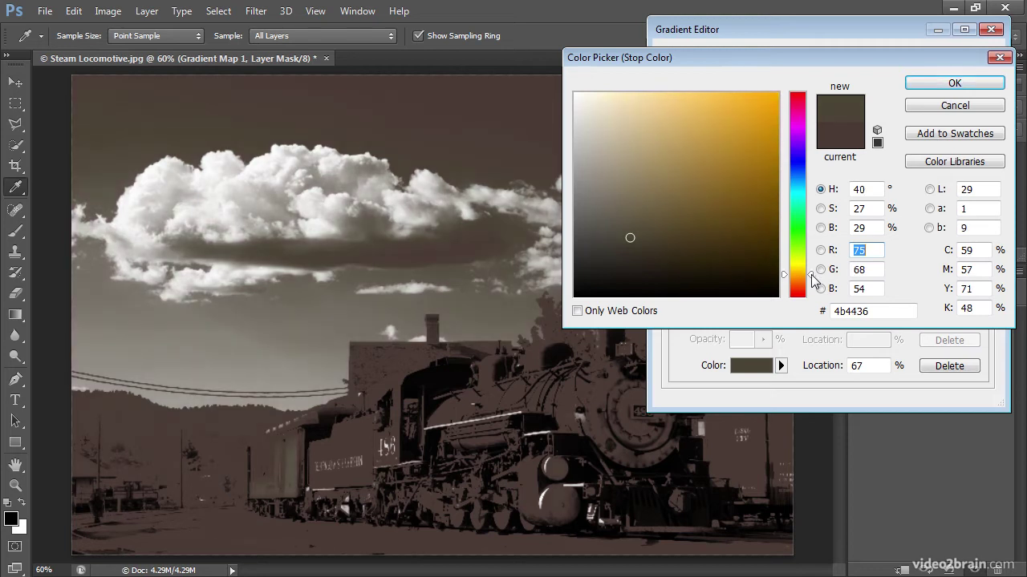
{"action": "left_click", "coordinate": [634, 158]}
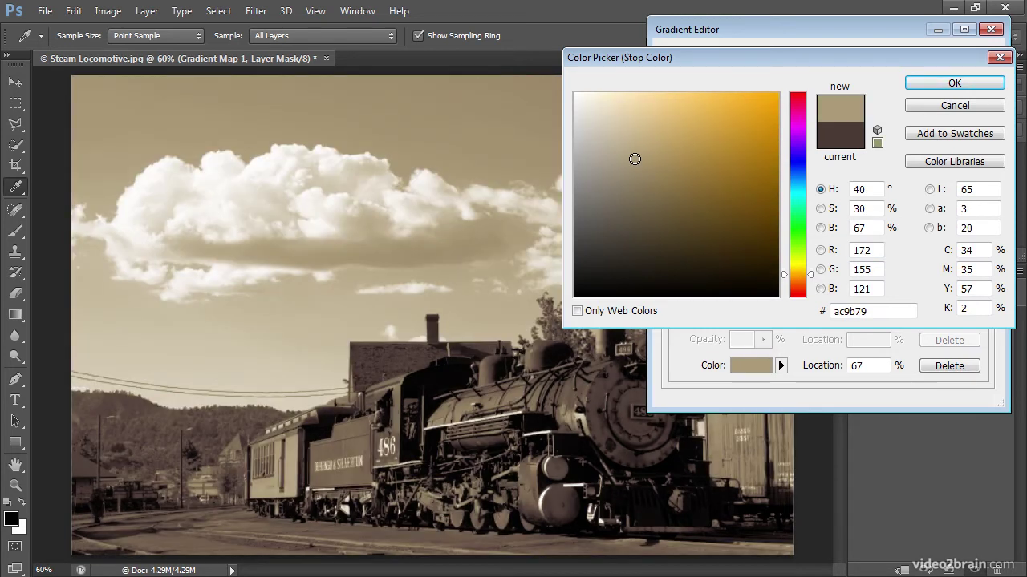
{"action": "left_click_drag", "start_coordinate": [634, 159], "coordinate": [597, 123]}
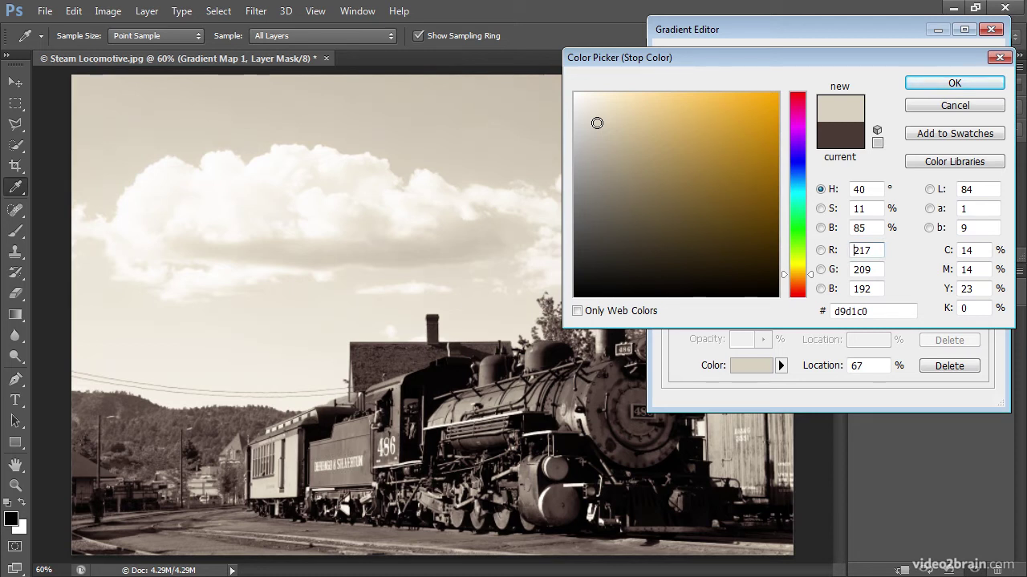
{"action": "left_click_drag", "start_coordinate": [596, 123], "coordinate": [597, 126]}
{"action": "left_click", "coordinate": [920, 82]}
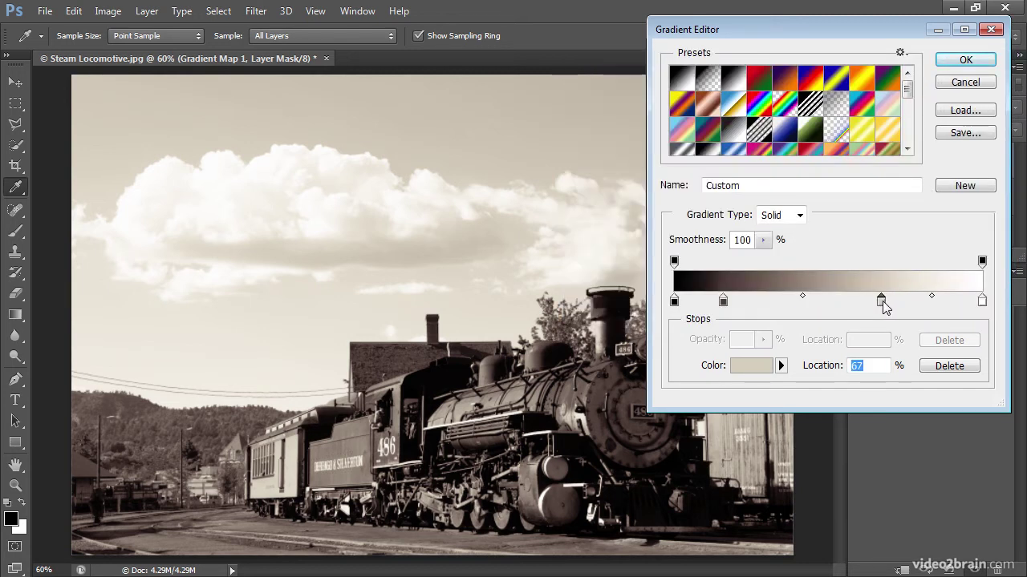
Step: Slide the cream highlight stop left to 61%, then select the 16% shadow stop
{"action": "left_click_drag", "start_coordinate": [882, 301], "coordinate": [863, 299]}
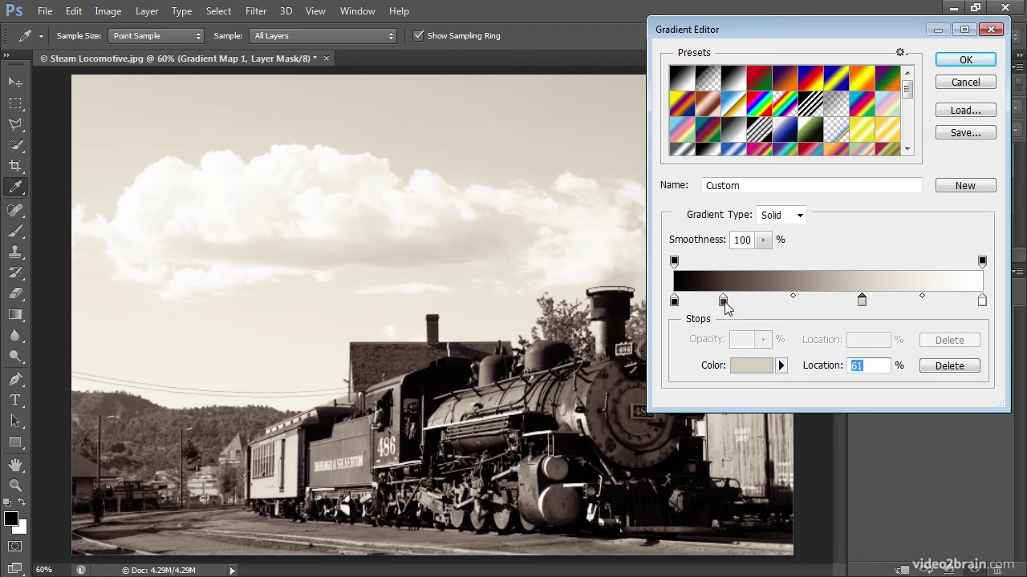
{"action": "left_click", "coordinate": [723, 301]}
Step: Recolour the 16% shadow stop from brown to dark plum magenta #412f3a
{"action": "left_click", "coordinate": [753, 367]}
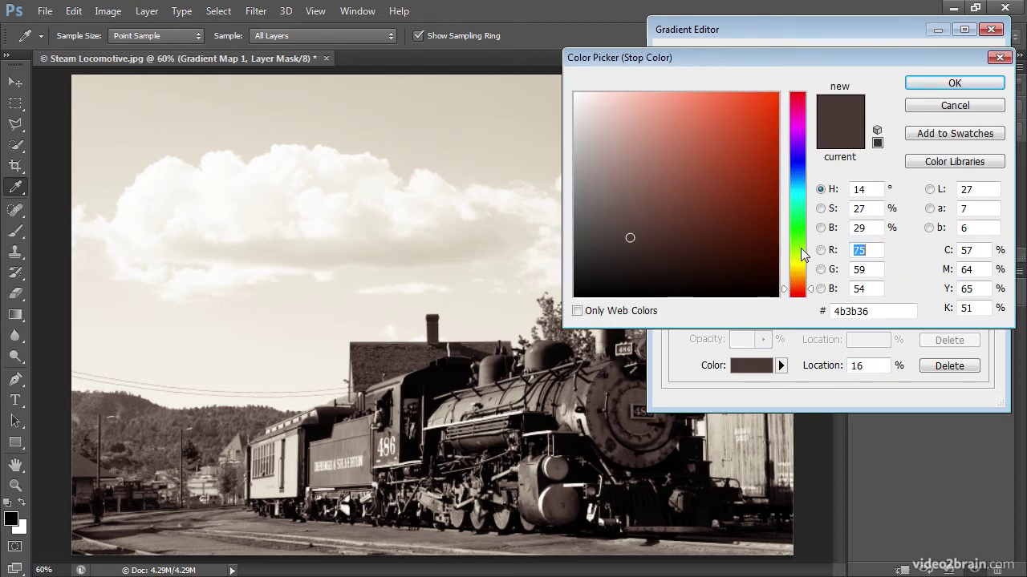
{"action": "left_click_drag", "start_coordinate": [812, 290], "coordinate": [813, 114]}
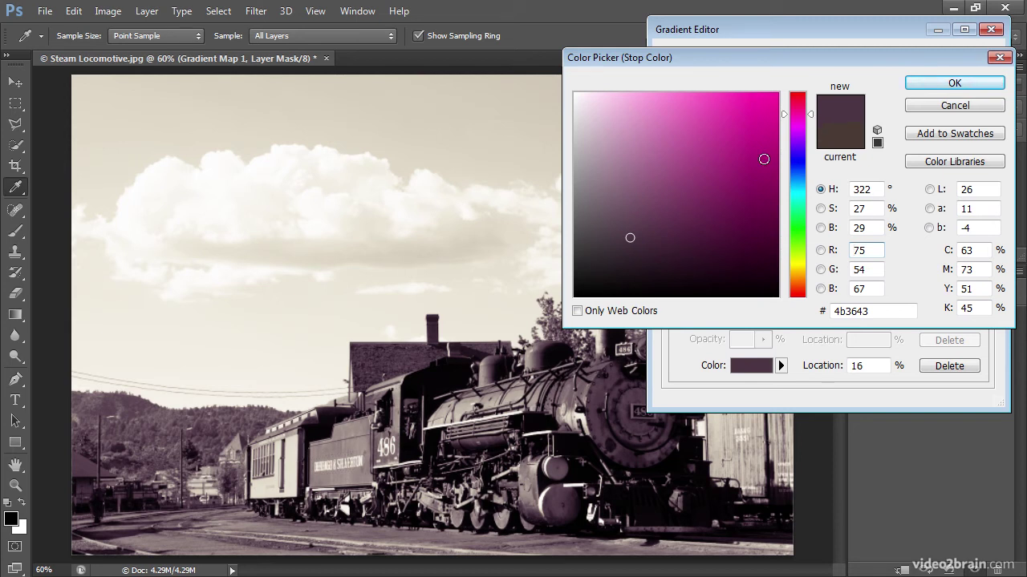
{"action": "left_click", "coordinate": [622, 245]}
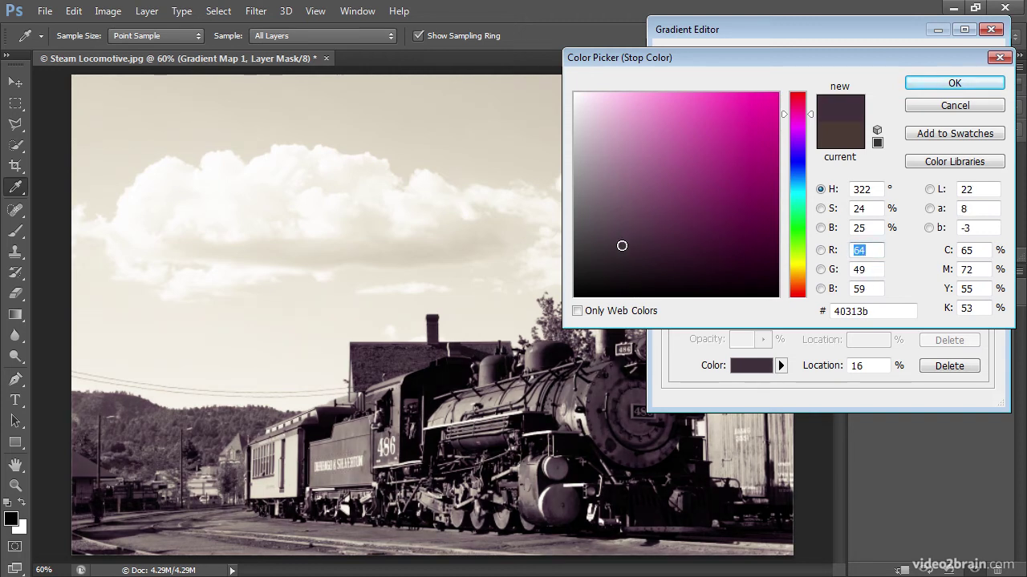
{"action": "left_click", "coordinate": [627, 244]}
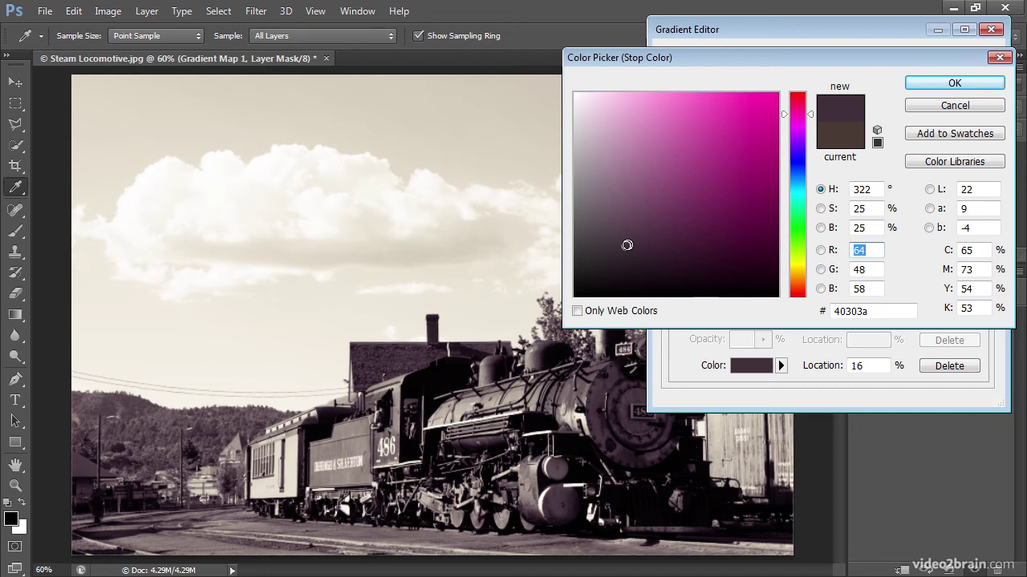
{"action": "left_click_drag", "start_coordinate": [628, 245], "coordinate": [632, 243]}
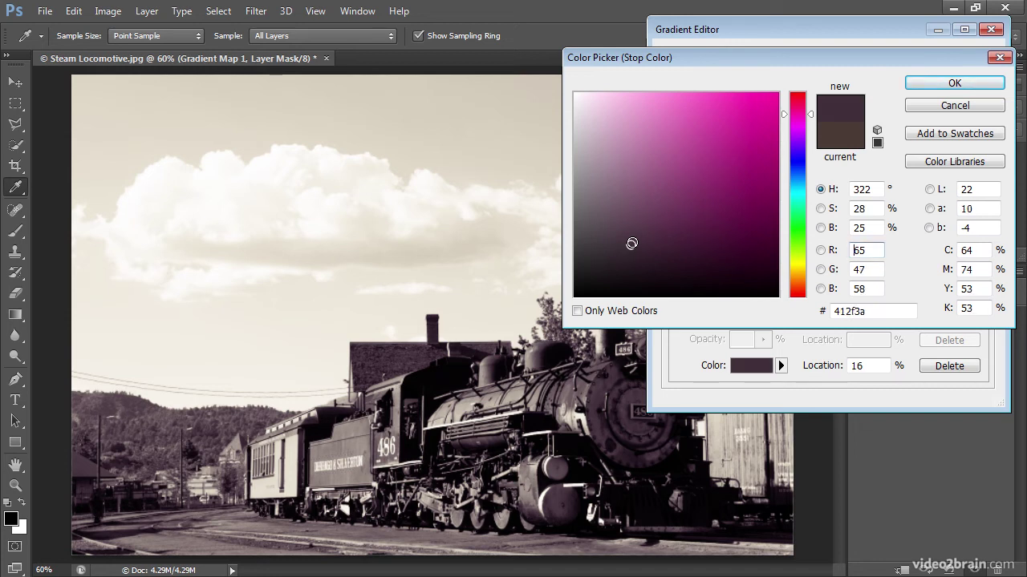
Step: Confirm the plum shadow colour and set the shadow-to-highlight midpoint at 39%
{"action": "left_click", "coordinate": [991, 84]}
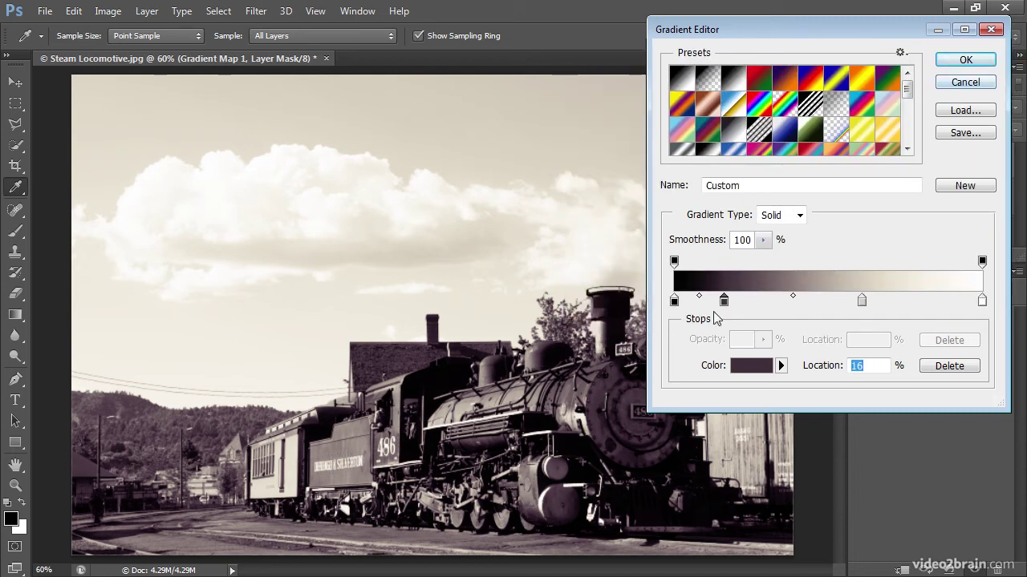
{"action": "mouse_move", "coordinate": [725, 300]}
{"action": "left_mouse_down"}
{"action": "mouse_move", "coordinate": [732, 308]}
{"action": "mouse_move", "coordinate": [725, 304]}
{"action": "left_mouse_up"}
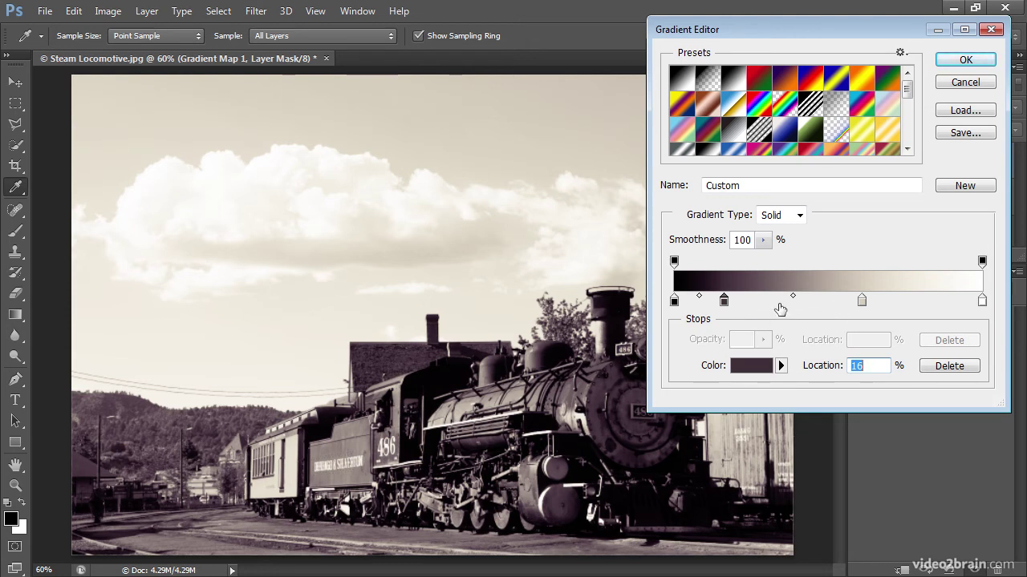
{"action": "left_click_drag", "start_coordinate": [792, 296], "coordinate": [747, 301]}
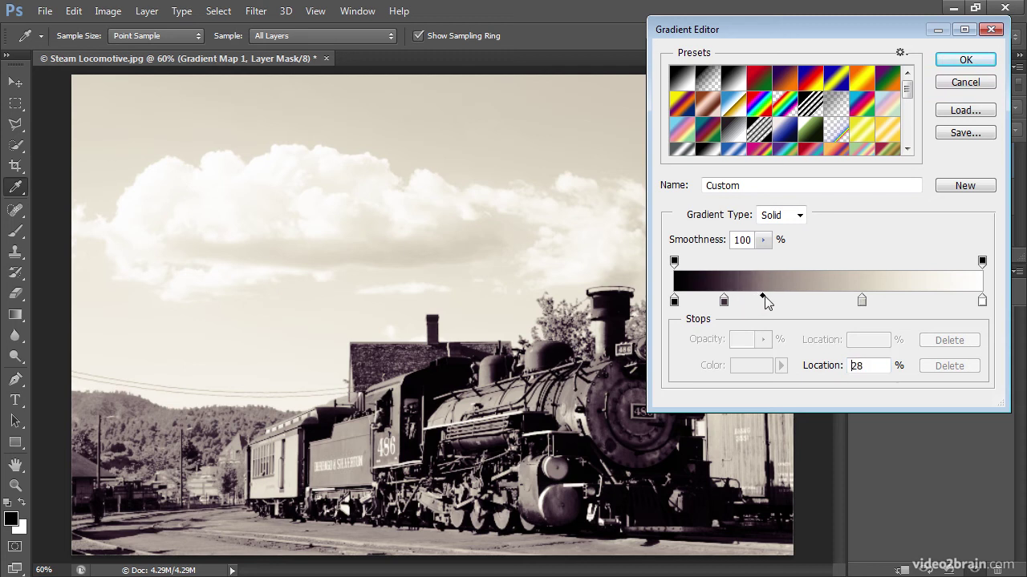
{"action": "left_click_drag", "start_coordinate": [766, 301], "coordinate": [797, 300]}
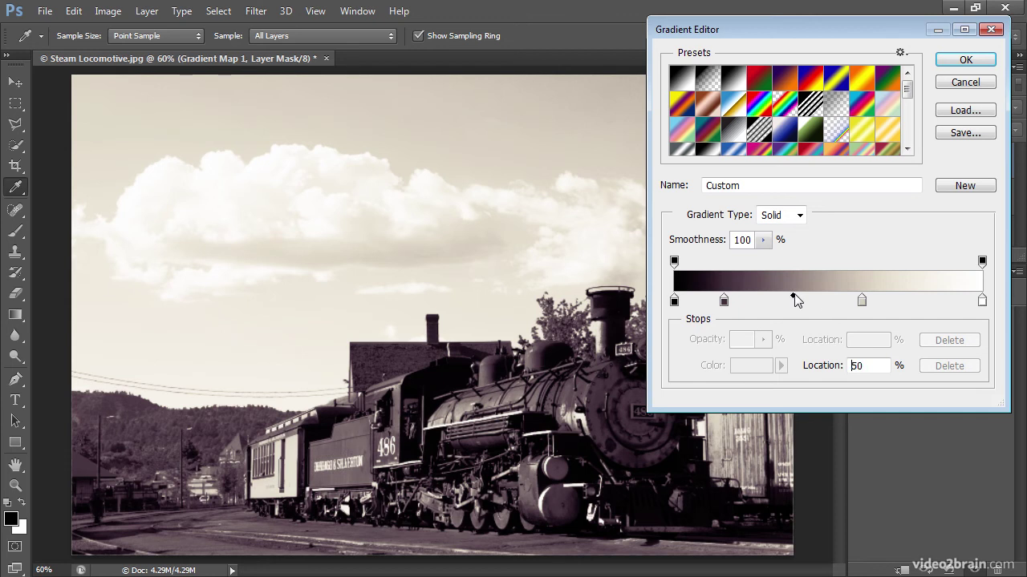
{"action": "left_click_drag", "start_coordinate": [796, 300], "coordinate": [780, 300]}
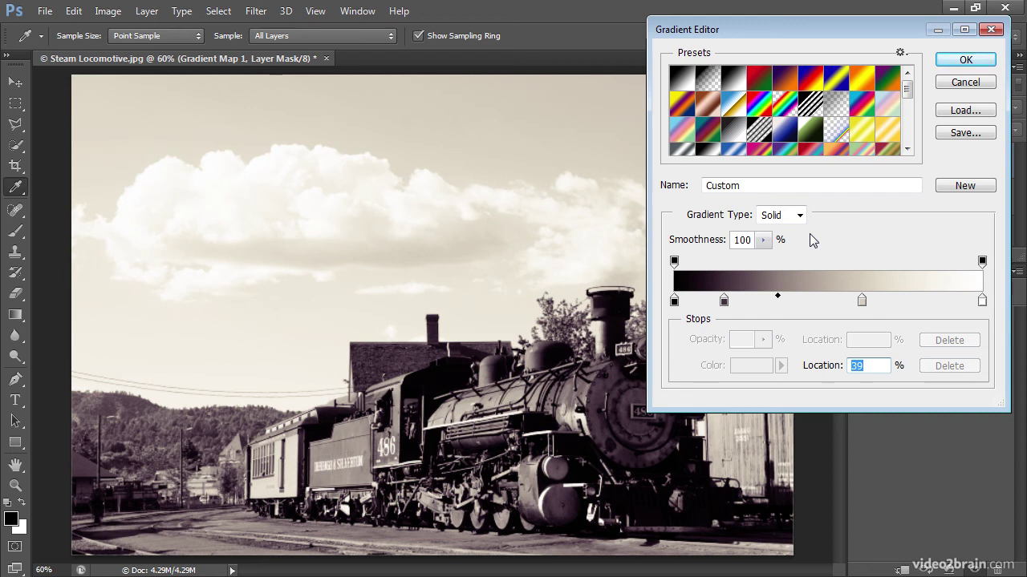
{"action": "left_click_drag", "start_coordinate": [770, 184], "coordinate": [647, 185]}
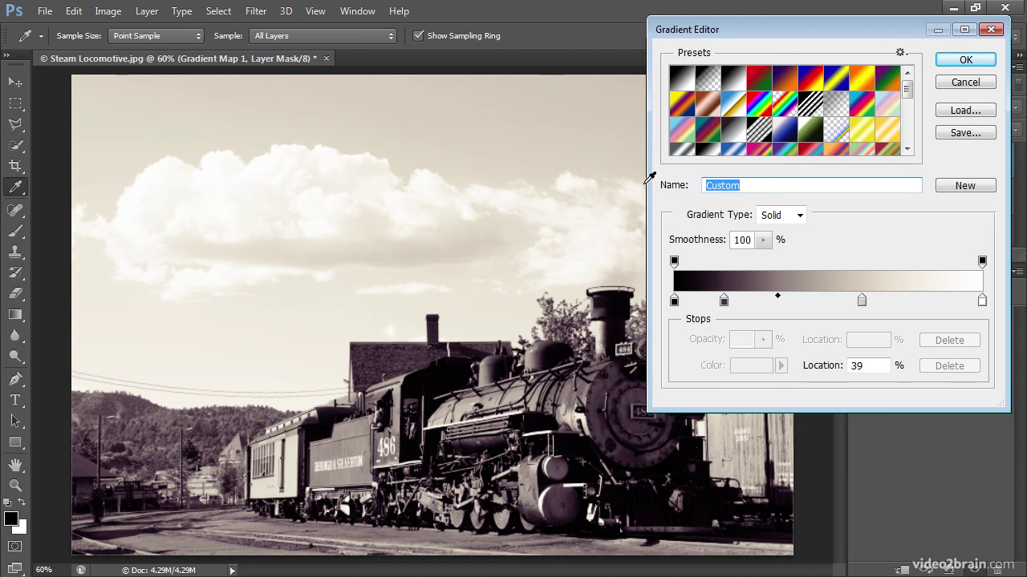
Step: Name the gradient 'Magenta Shadows, Cream Highlights', save it as a new preset, and apply it
{"action": "type", "text": "Magenta Shad"}
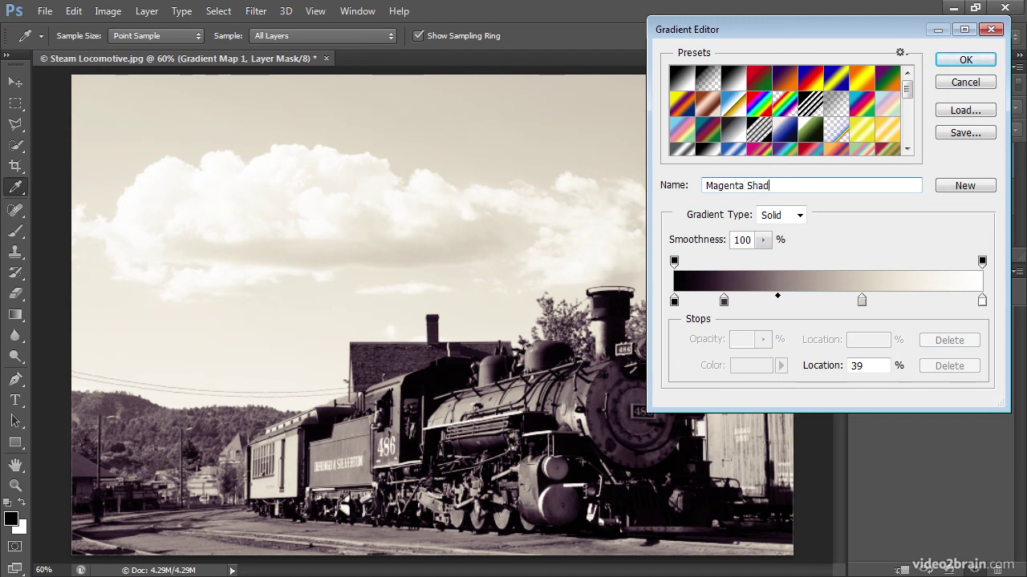
{"action": "type", "text": "ows, Cream H"}
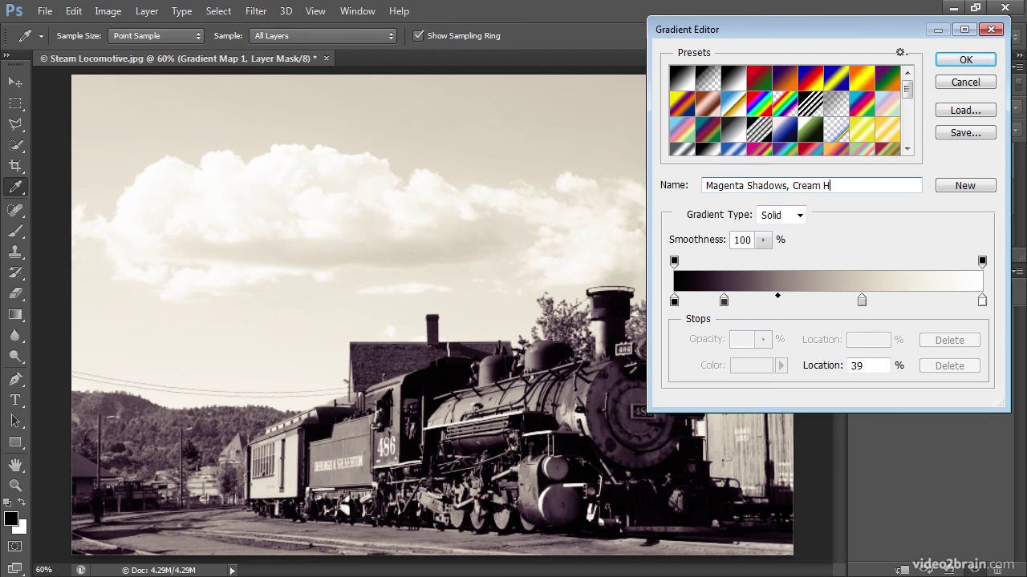
{"action": "type", "text": "ighlights"}
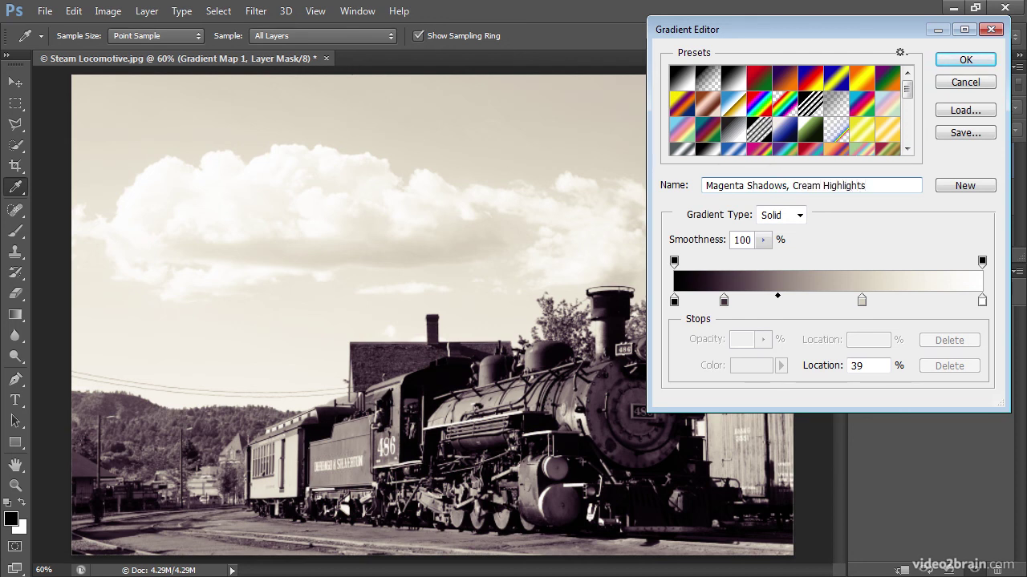
{"action": "left_click", "coordinate": [966, 186]}
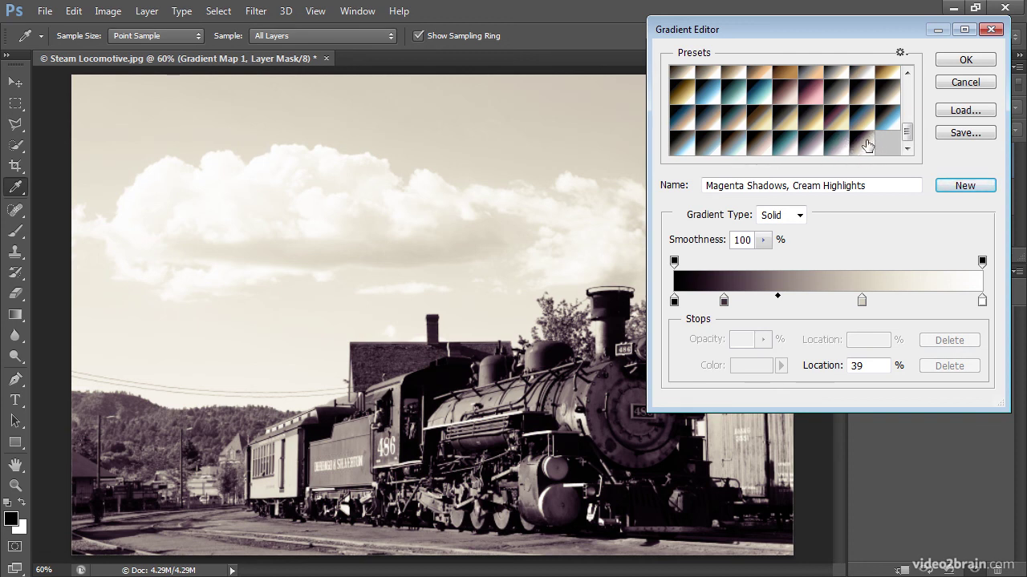
{"action": "left_click", "coordinate": [982, 61]}
{"action": "left_click", "coordinate": [1000, 325]}
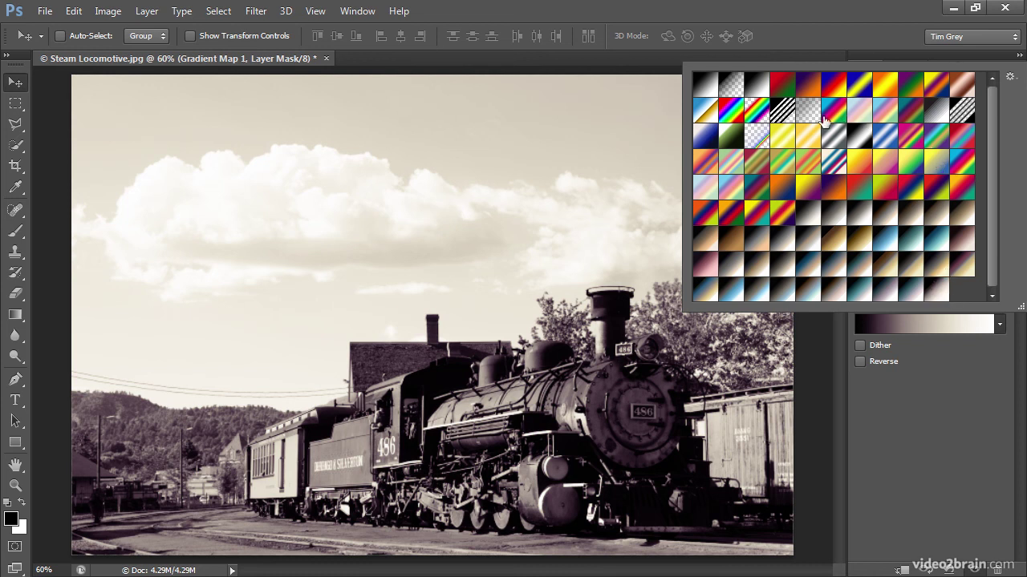
Step: Dismiss the gradient preset list, keeping the magenta-shadow, cream-highlight gradient
{"action": "left_click", "coordinate": [926, 401]}
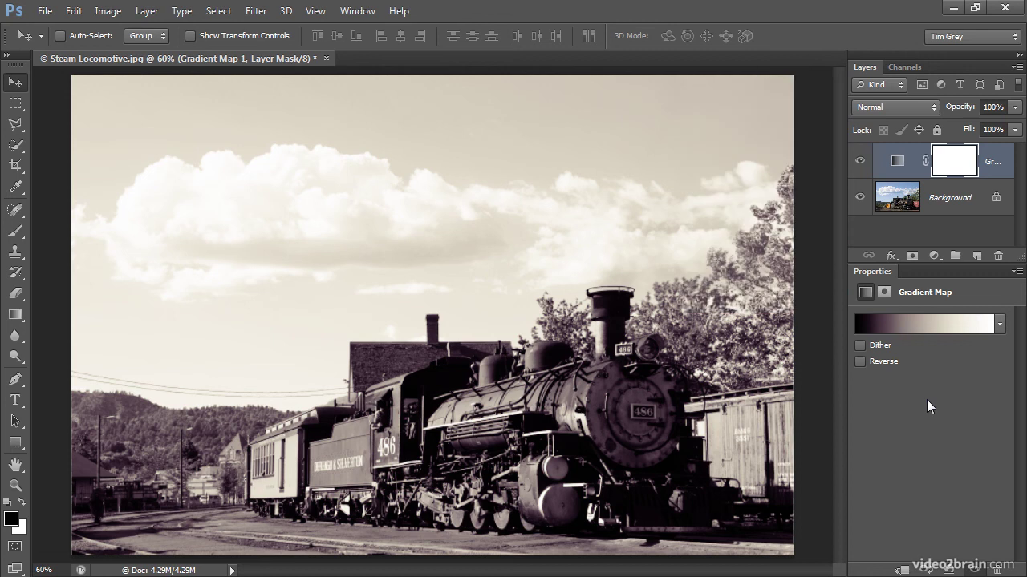